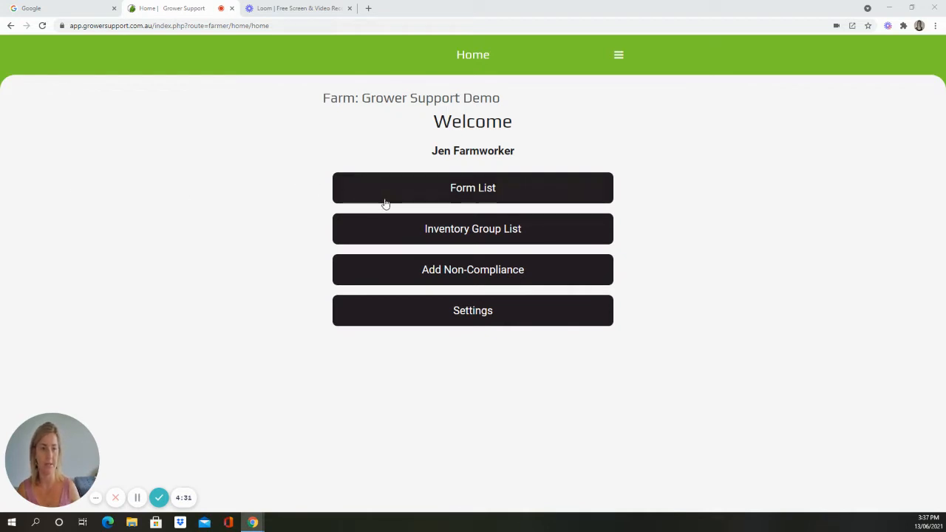
Start a Banana planting record with Bits as the material type, Yes for free of soil, and a sourced date of 13/06/2021
left_click(473, 189)
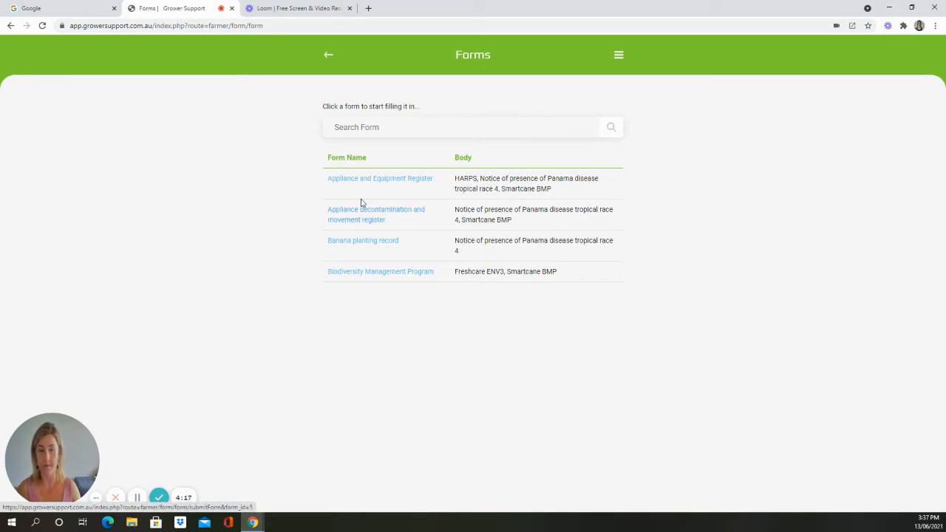
left_click(363, 242)
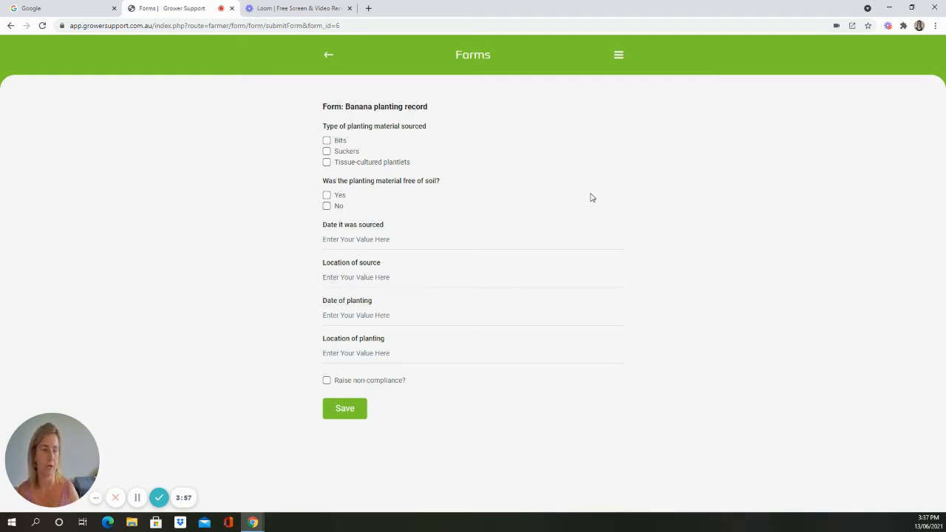
left_click(326, 141)
left_click(326, 196)
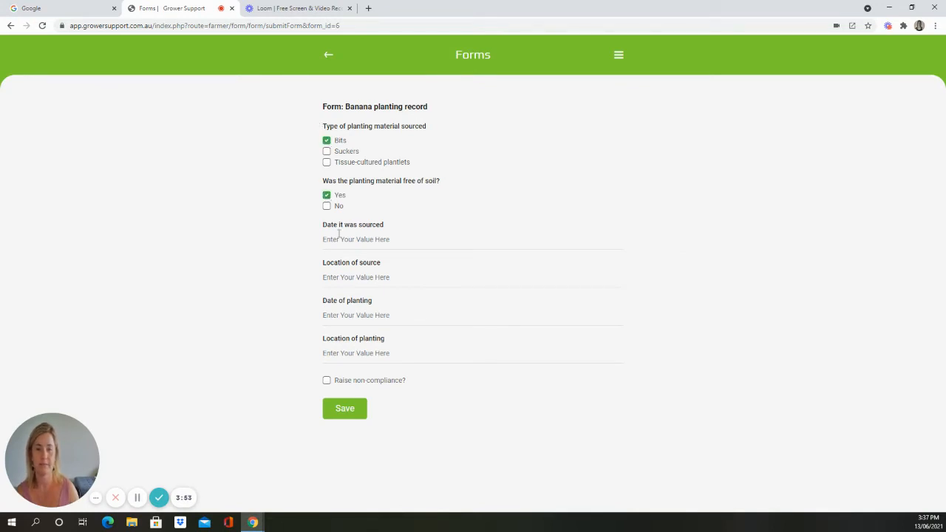
left_click(333, 239)
left_click(329, 298)
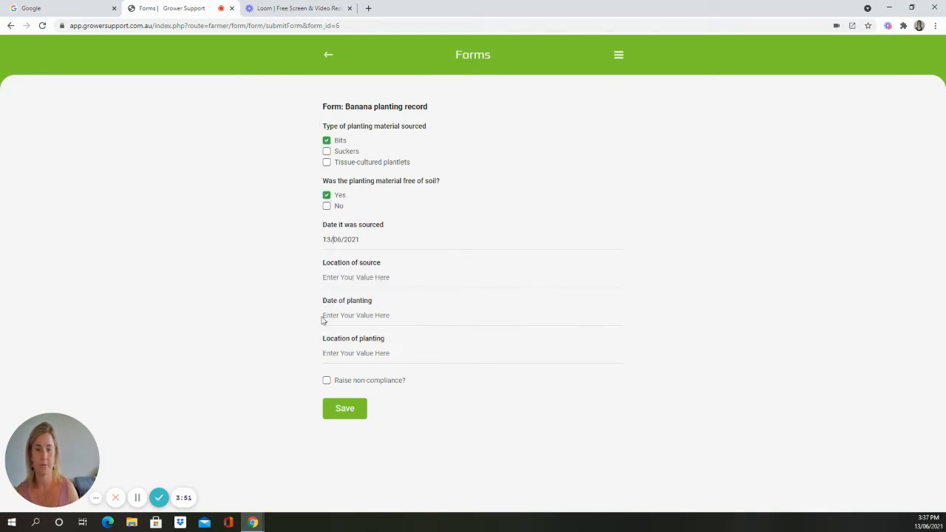
Enter Tully as the source location, 14/06/2021 as the planting date and Paddock A as the planting location, and save the form
left_click(341, 280)
left_click(338, 302)
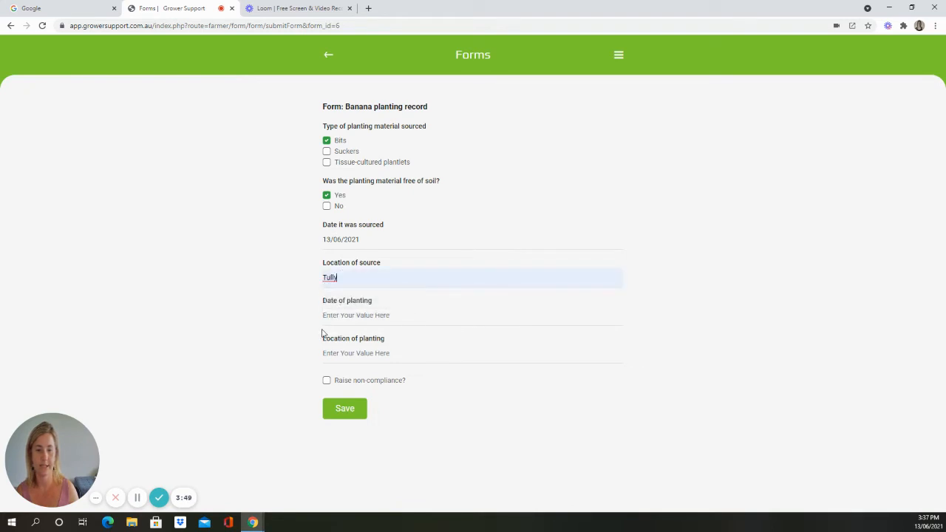
left_click(341, 317)
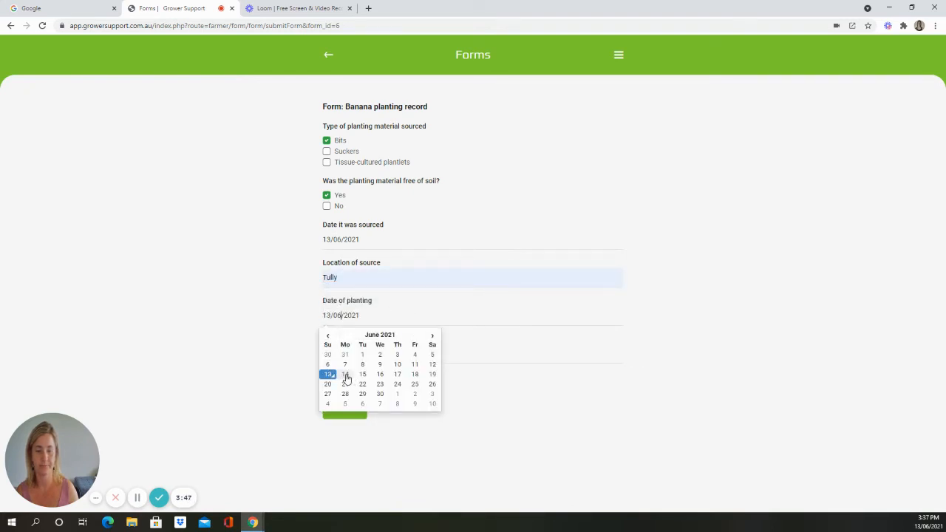
left_click(346, 375)
left_click(333, 351)
left_click(340, 377)
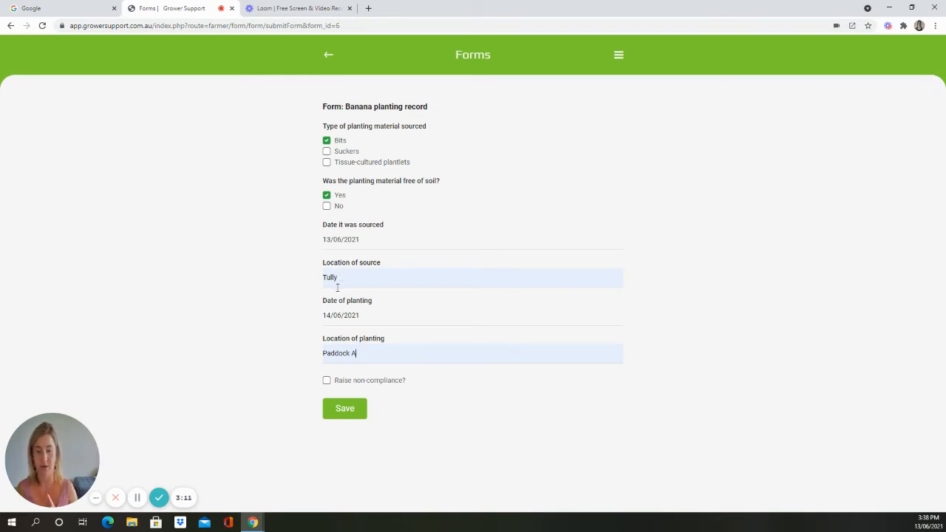
left_click(344, 416)
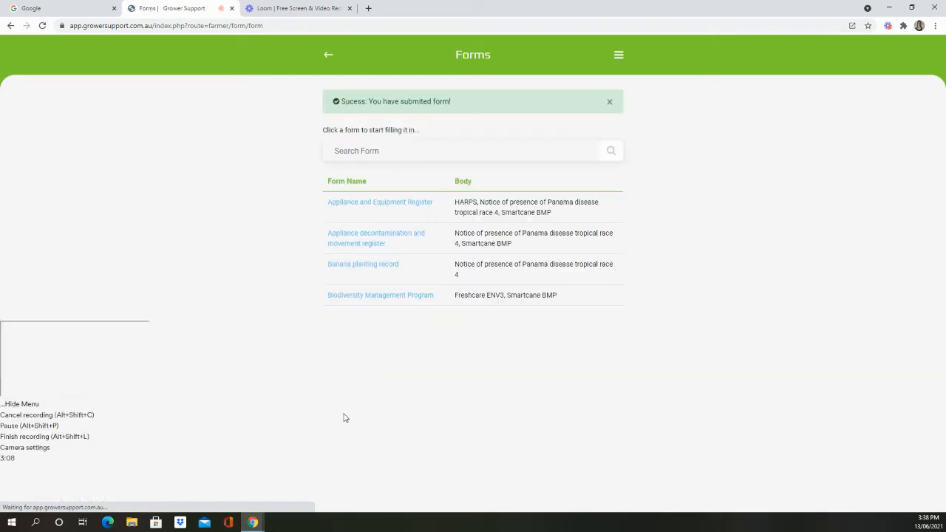
Review the history of submitted forms, including the new banana planting entry, and go back to the form pages
left_click(618, 56)
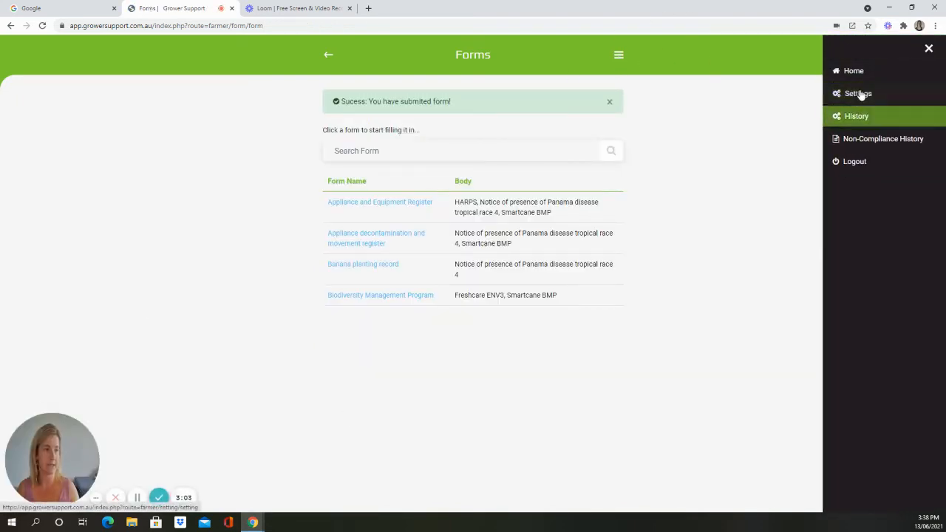
left_click(861, 118)
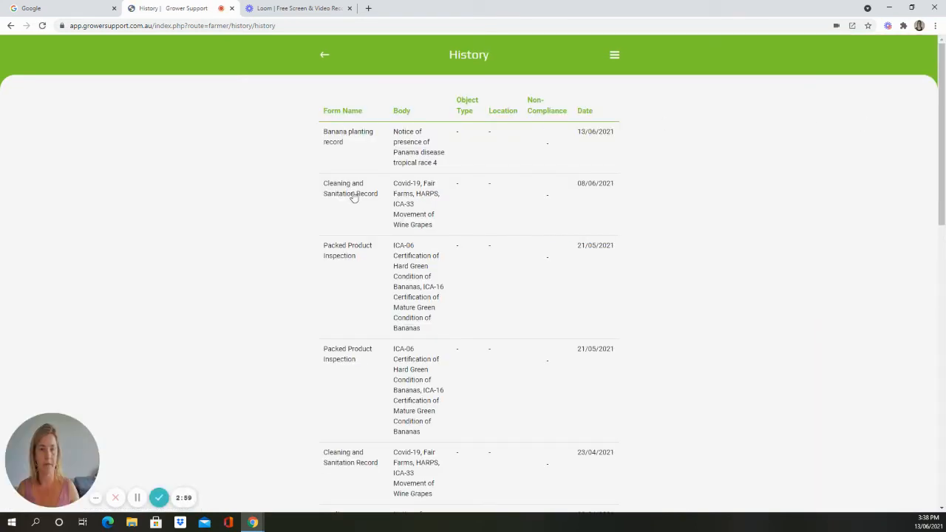
scroll(376, 203, "down", 3)
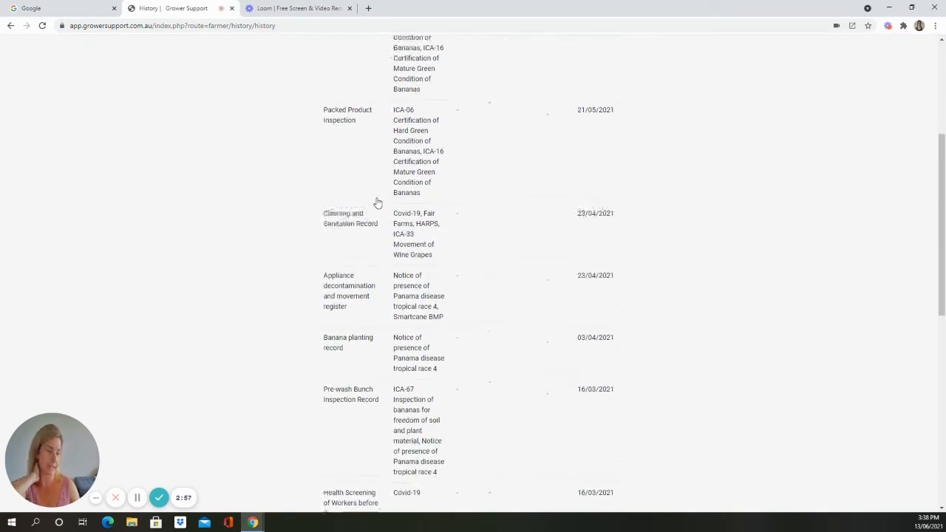
scroll(376, 202, "up", 3)
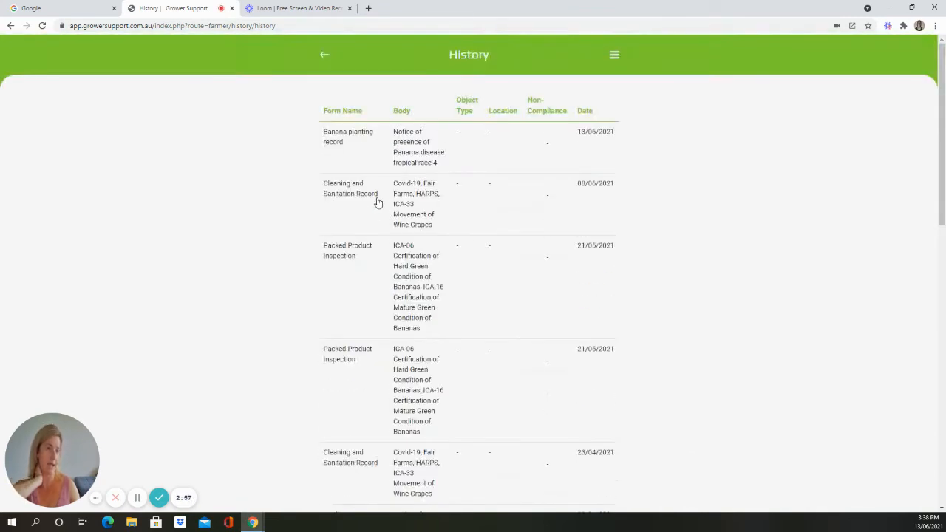
left_click(324, 57)
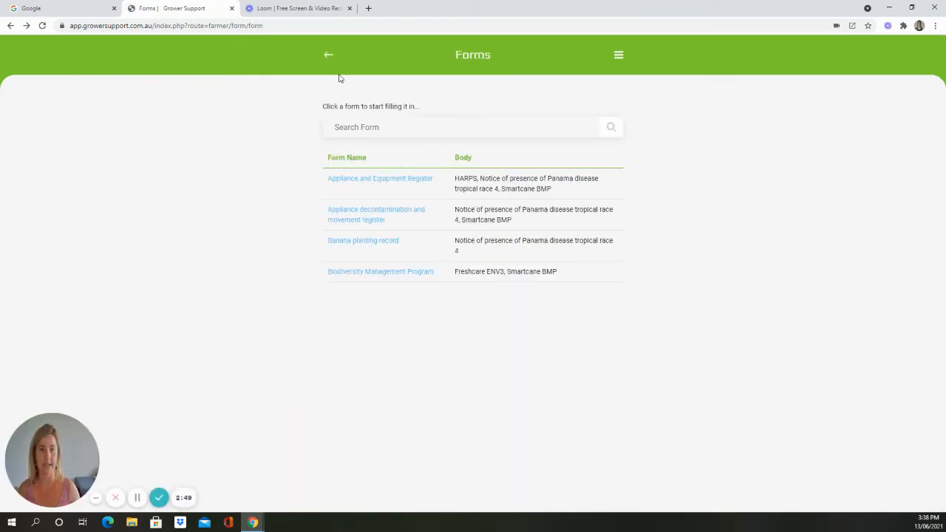
left_click(327, 57)
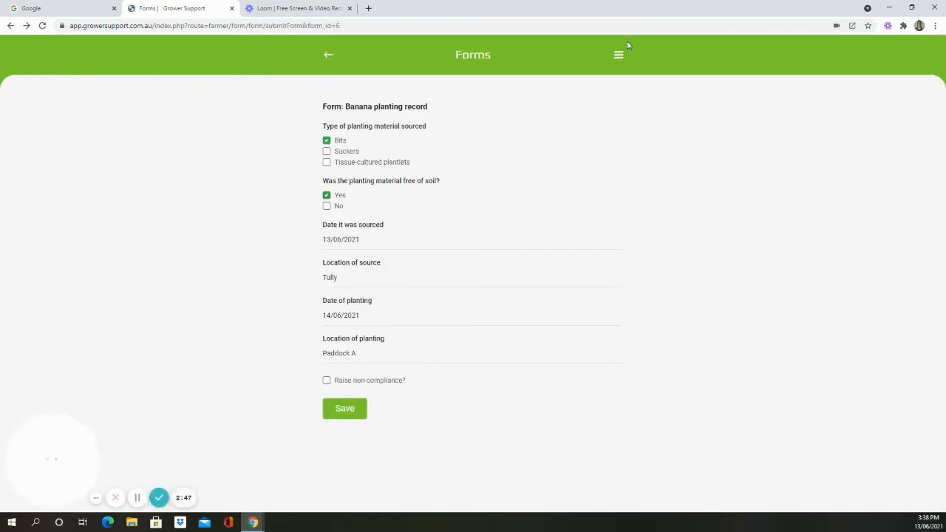
Go to the inventory group list from the home page and look at the assets in the Chemicals group
left_click(620, 57)
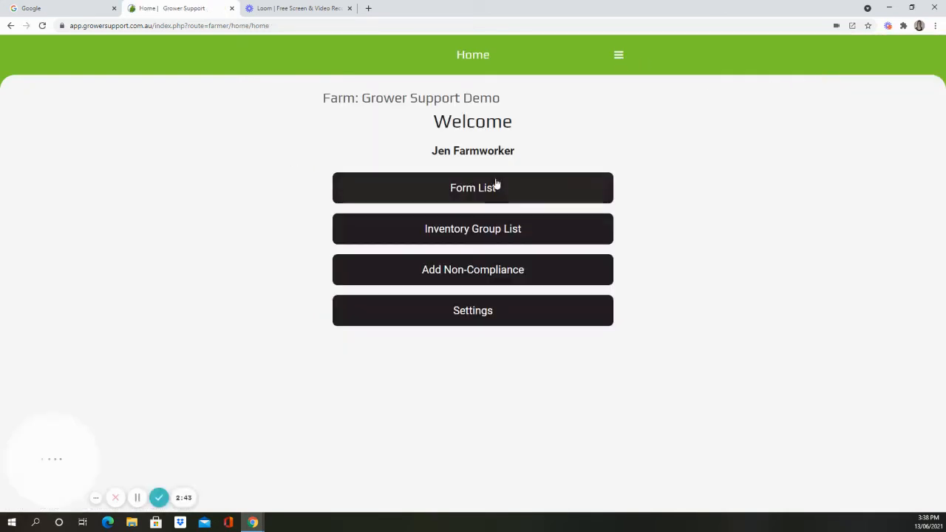
left_click(464, 231)
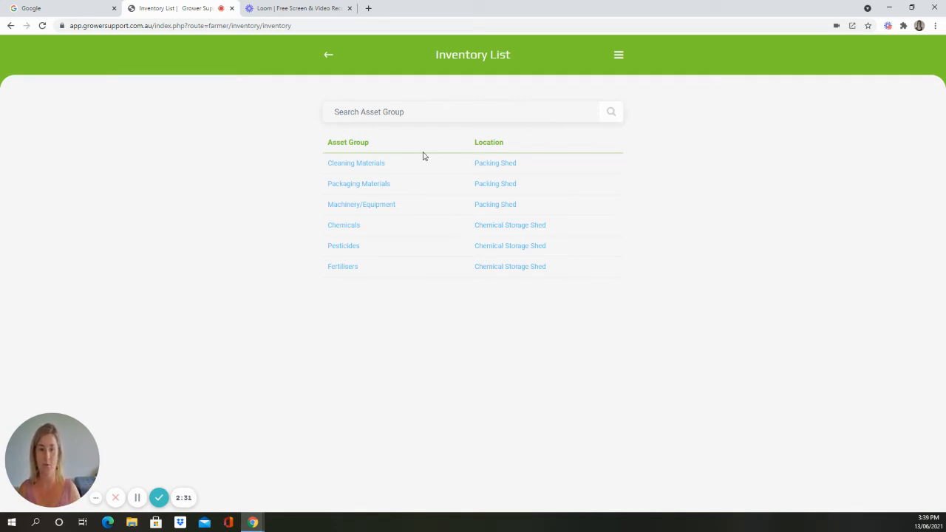
left_click(344, 229)
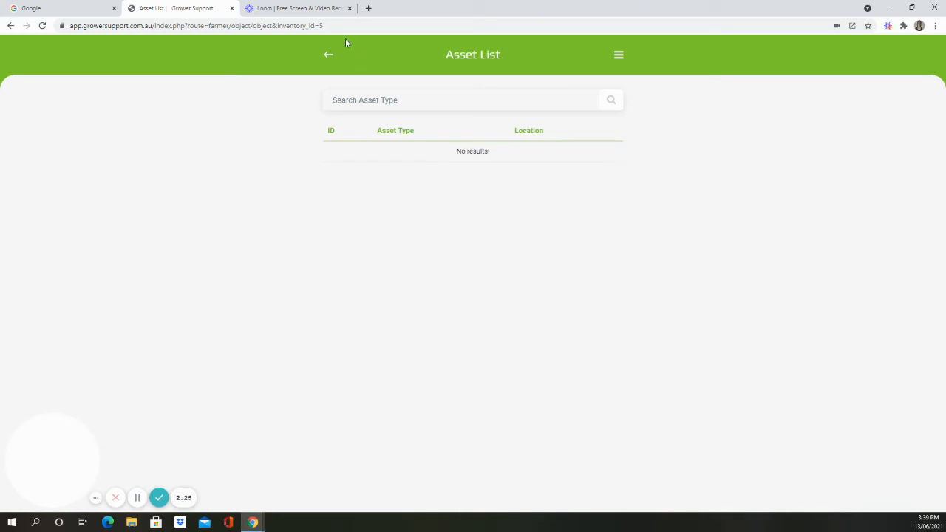
left_click(328, 54)
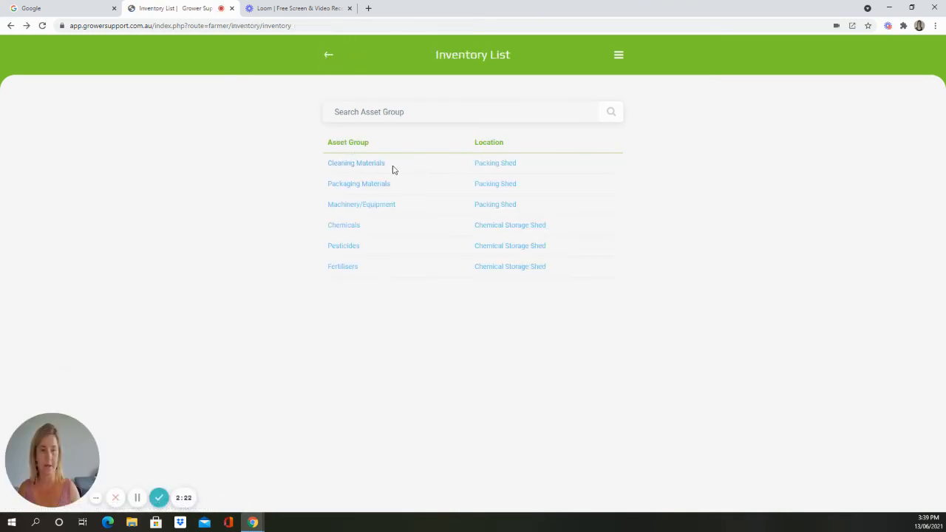
View the Appliance and Equipment Register form for the Bagging Machine in the Machinery/Equipment group
left_click(365, 206)
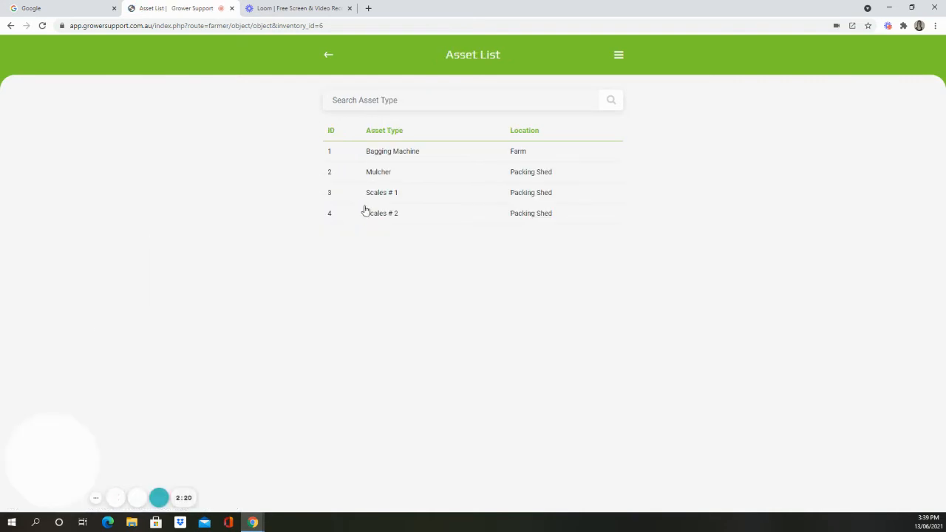
left_click(388, 152)
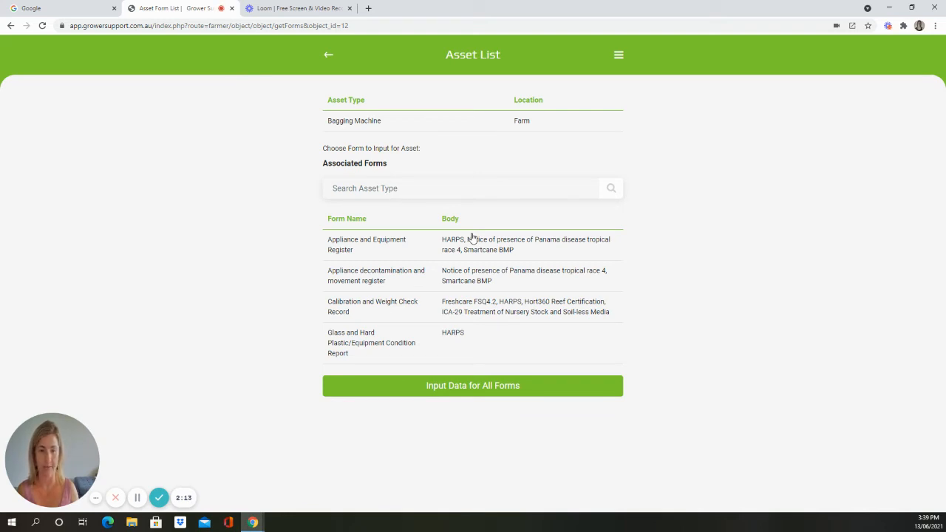
left_click(373, 244)
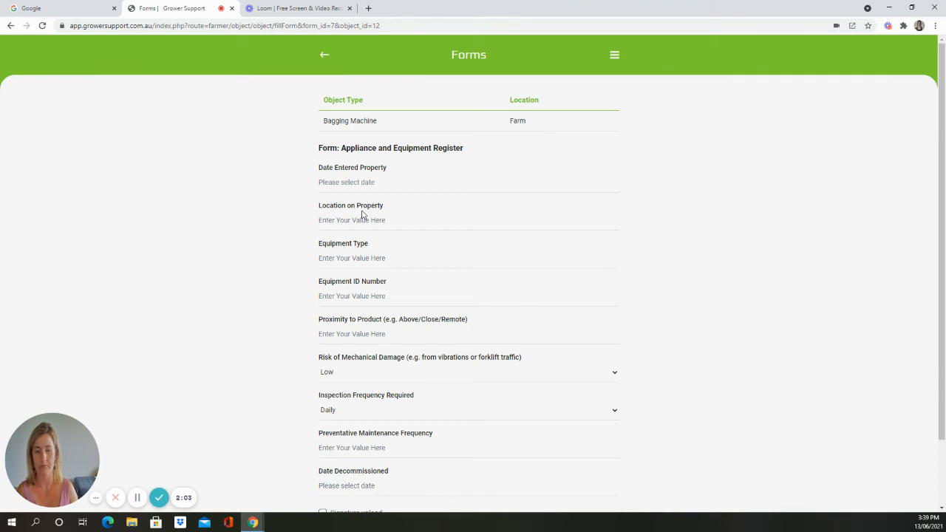
Return to the home page and examine the blank non-compliance form, including the title suggestions
left_click(615, 56)
left_click(847, 76)
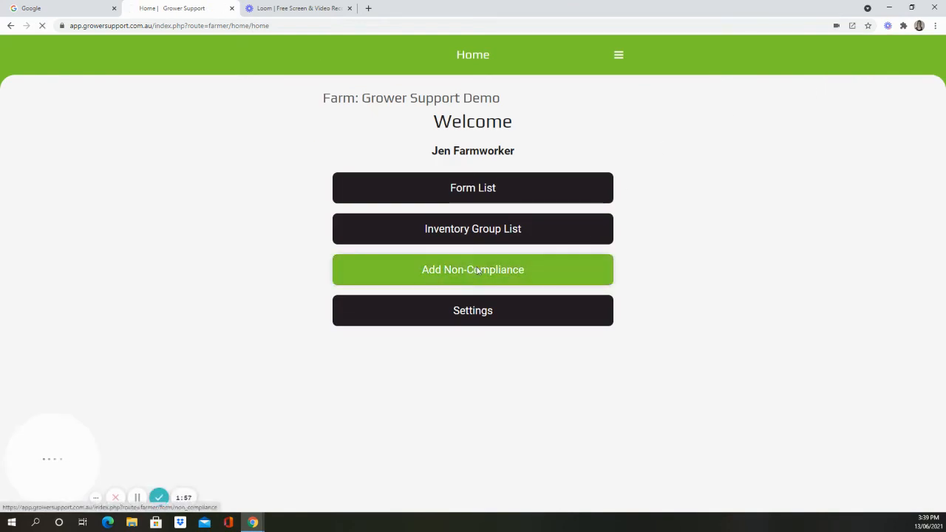
left_click(477, 270)
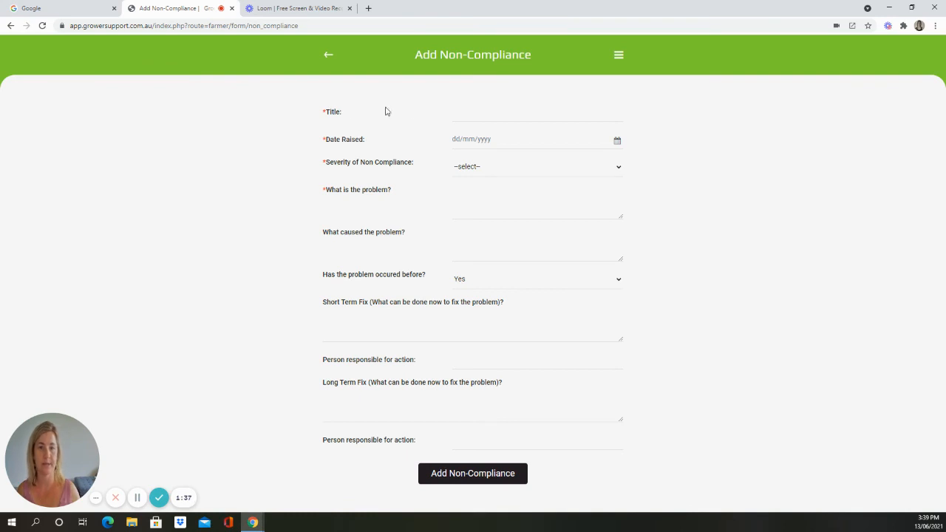
left_click(462, 121)
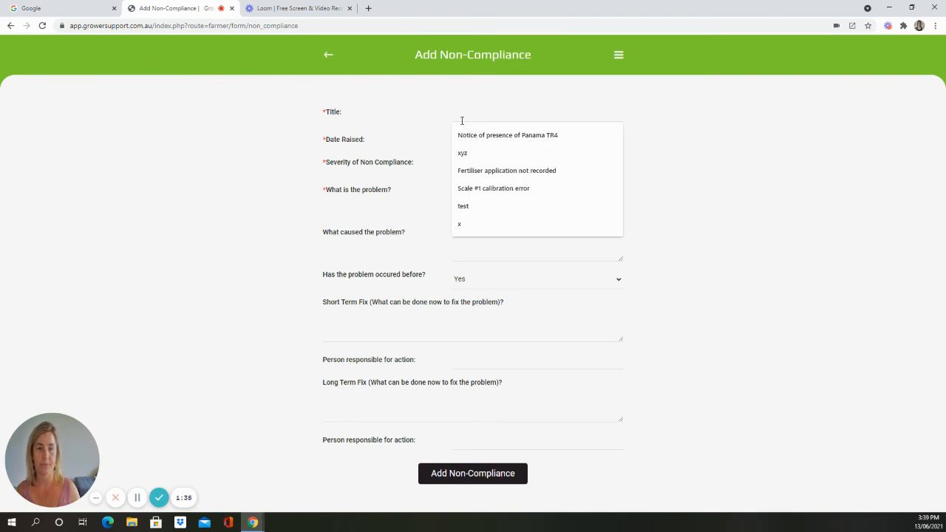
left_click(422, 129)
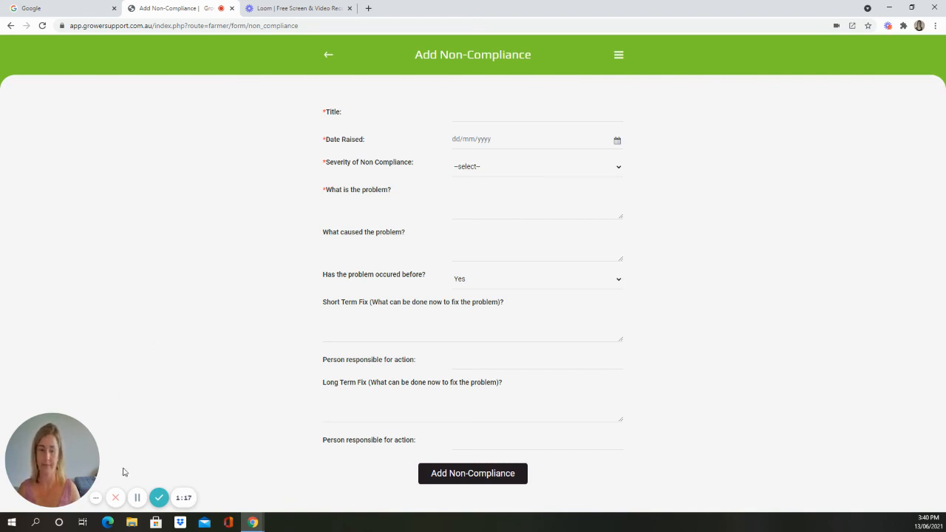
Go to the account settings from the home page, draw a new signature by hand and submit it
left_click(617, 55)
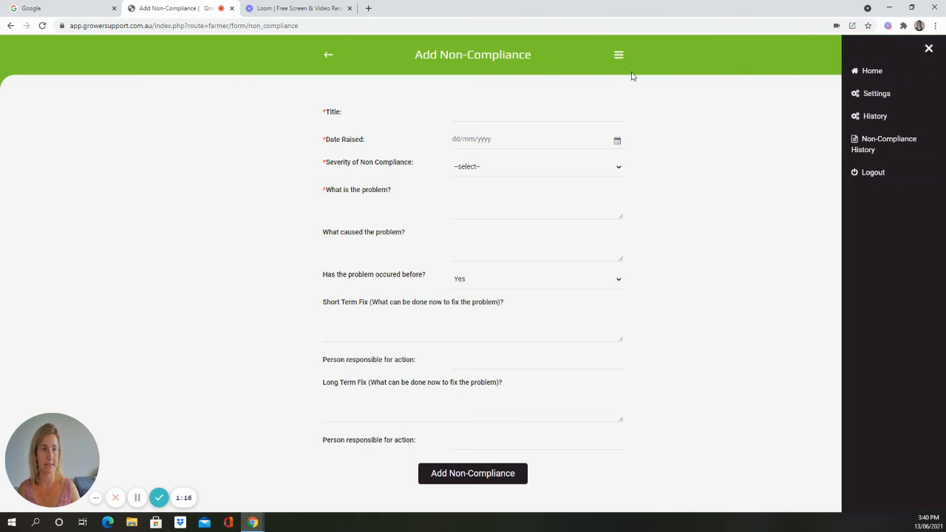
left_click(878, 70)
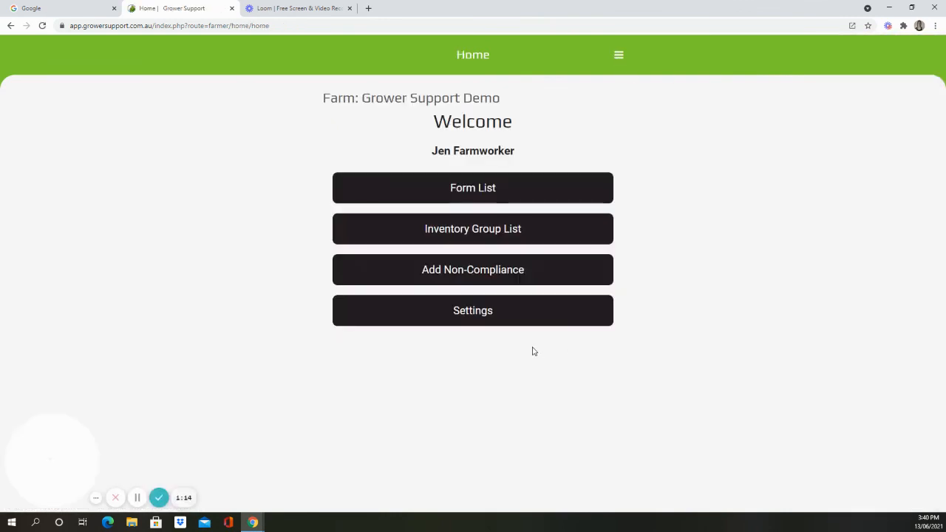
left_click(454, 323)
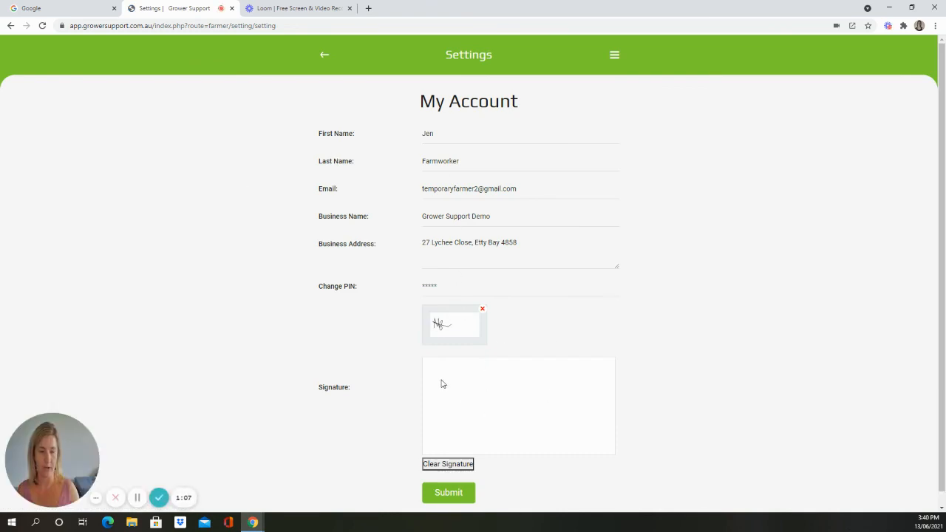
mouse_move(441, 384)
left_mouse_down()
mouse_move(483, 365)
mouse_move(496, 405)
mouse_move(543, 399)
left_mouse_up()
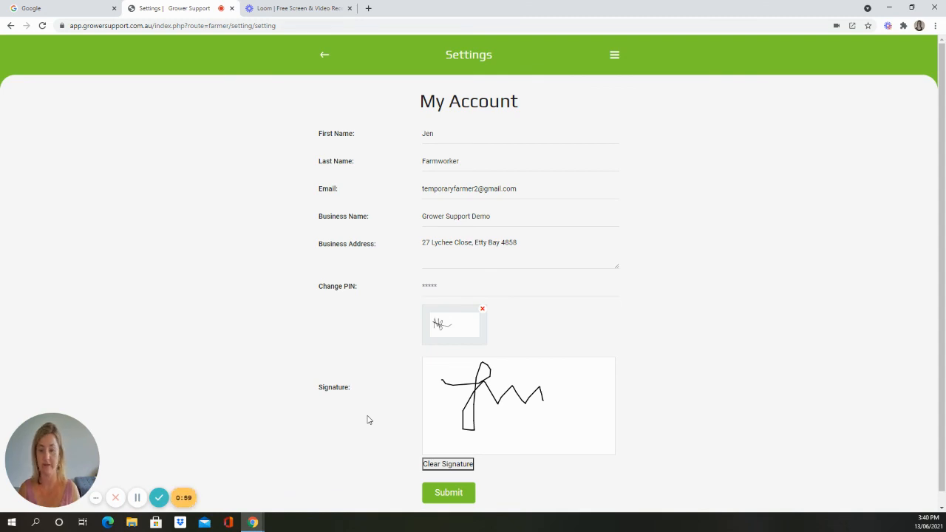
left_click(458, 494)
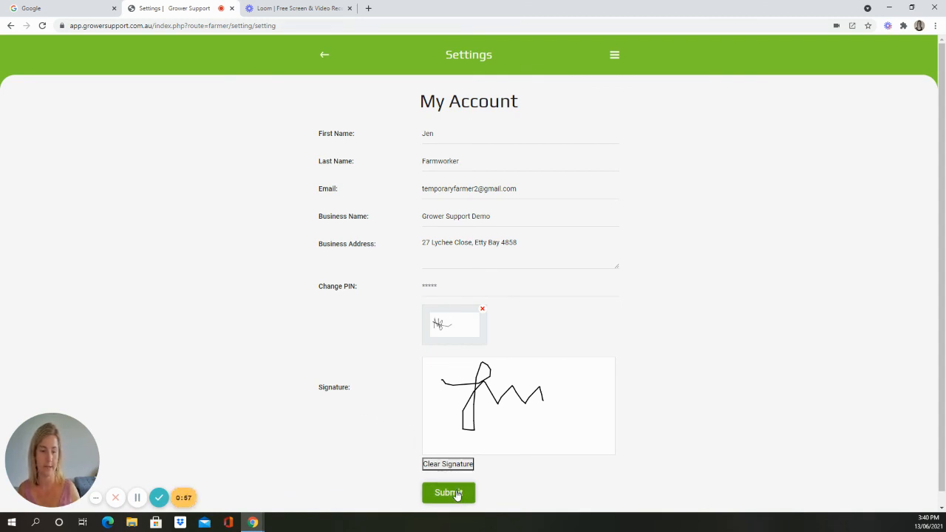